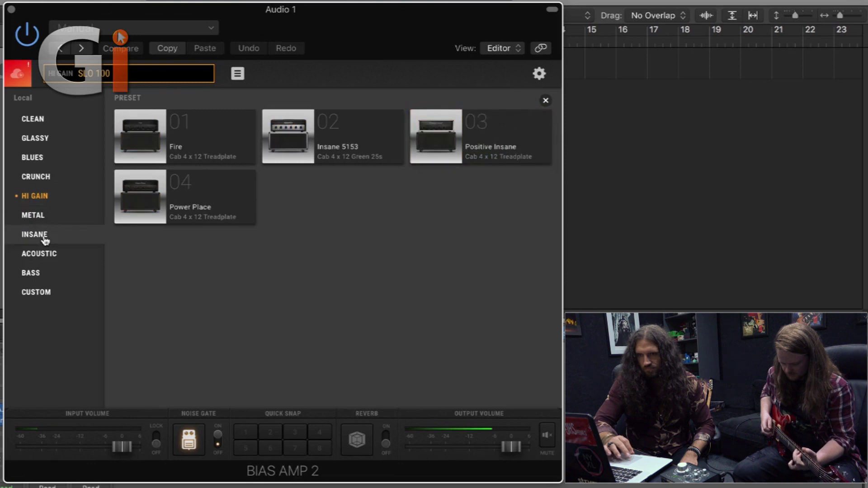
- Audition 5153 MK II from the Metal bank and Power Place from the Insane bank, and load the Insane bank's Fire preset
left_click(52, 221)
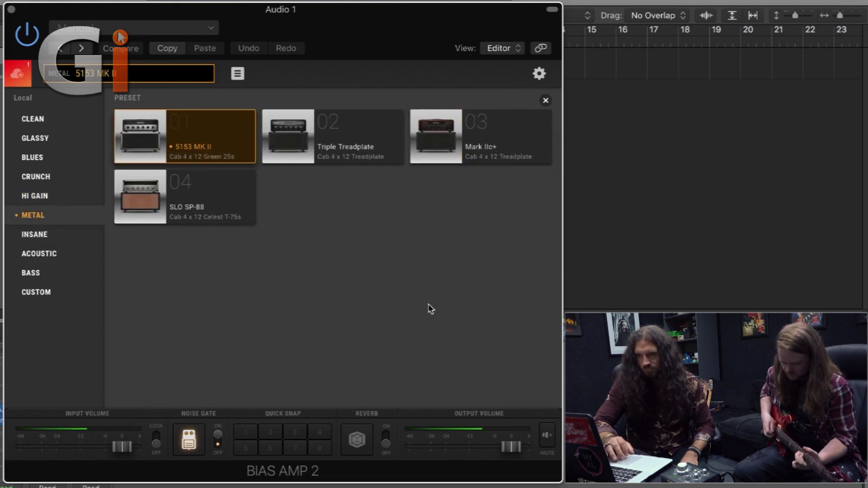
left_click(57, 177)
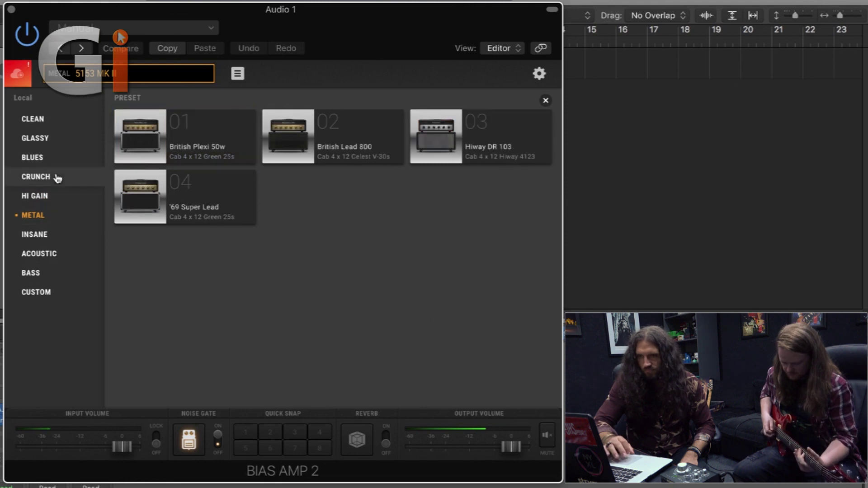
left_click(55, 242)
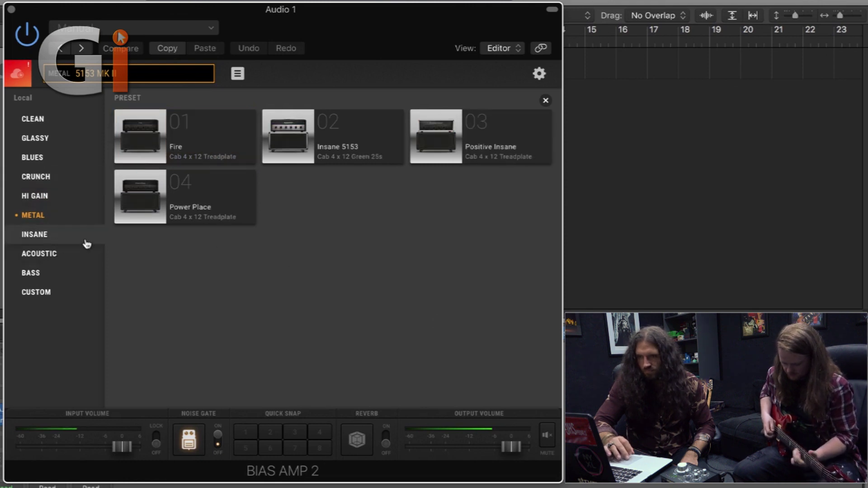
left_click(237, 206)
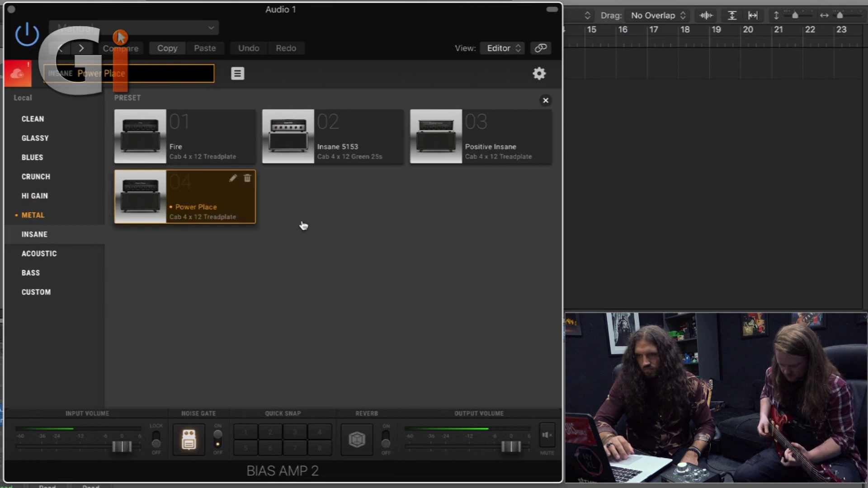
left_click(232, 145)
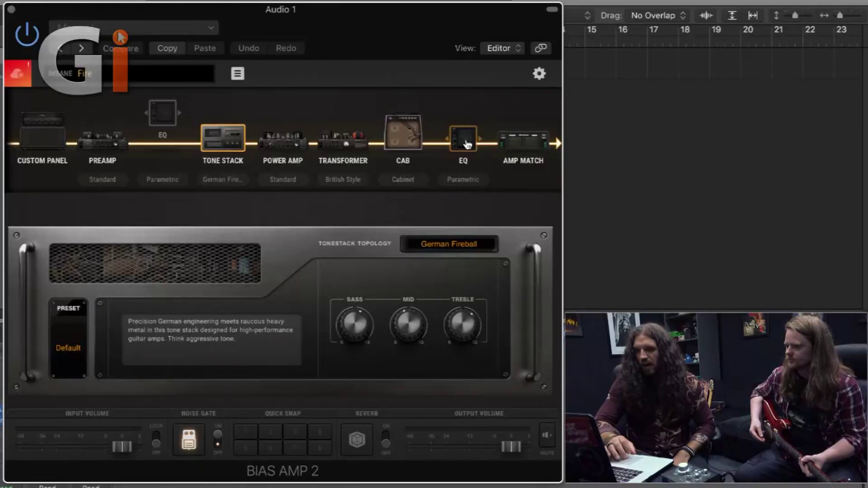
- View the parametric EQ after the cab and the Amp Match module in the signal chain
left_click(464, 144)
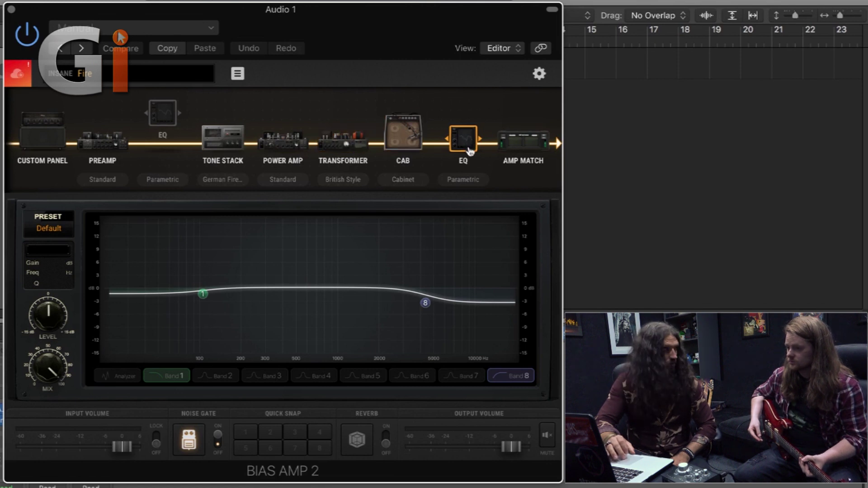
left_click(538, 150)
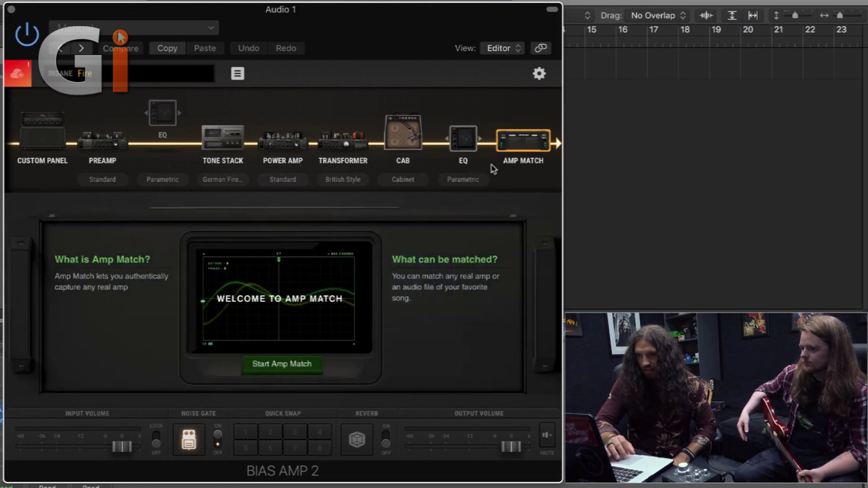
left_click(466, 146)
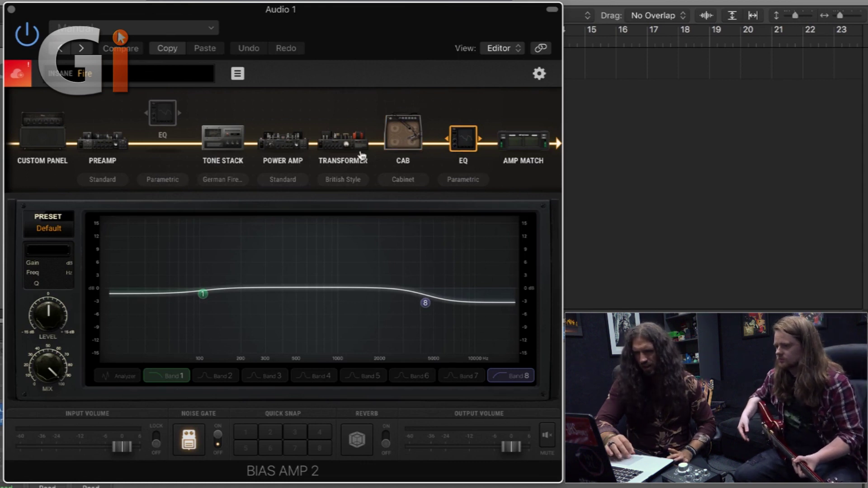
- Set the cabinet's Mic 1 to R121 and Mic 2 to SM 57
left_click(404, 135)
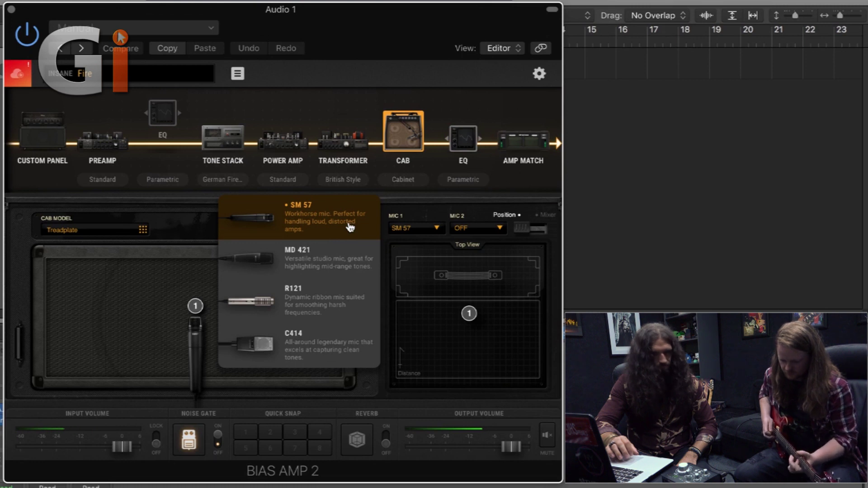
left_click(339, 311)
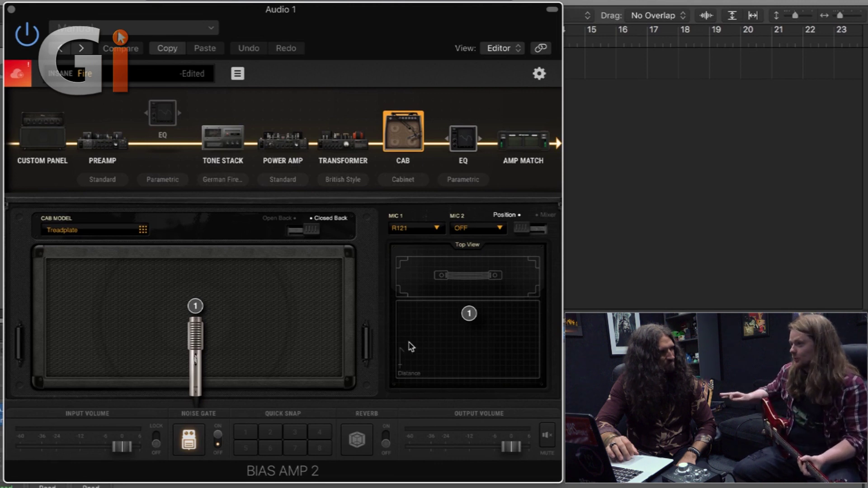
left_click(499, 229)
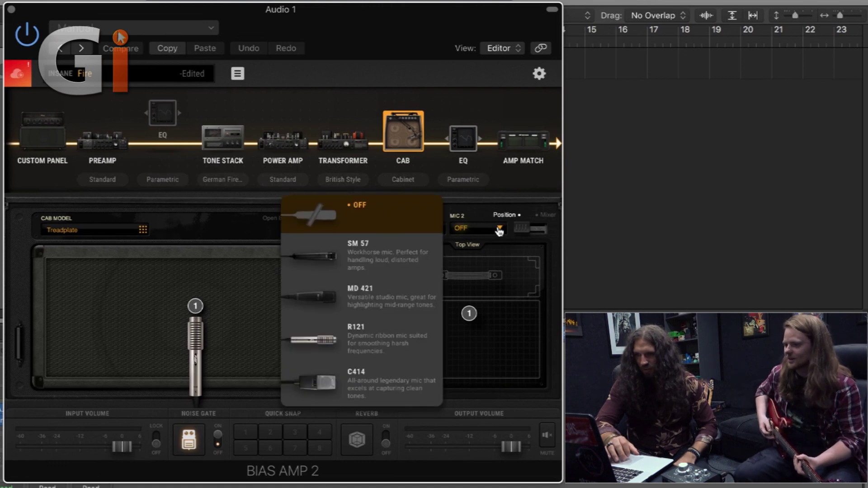
left_click(401, 263)
- Reposition Mic 2 in front of the cabinet so it sits close beside Mic 1
left_click(512, 311)
left_click_drag(507, 323, 500, 321)
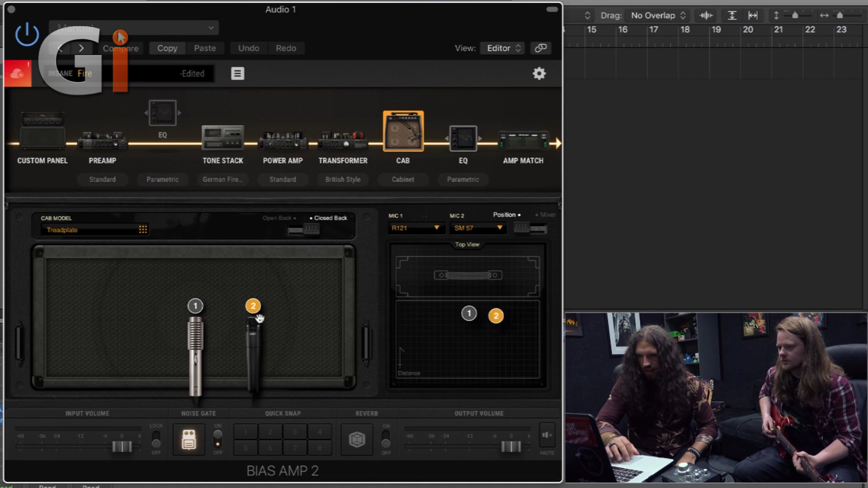
mouse_move(233, 310)
left_mouse_down()
mouse_move(223, 306)
mouse_move(241, 309)
left_mouse_up()
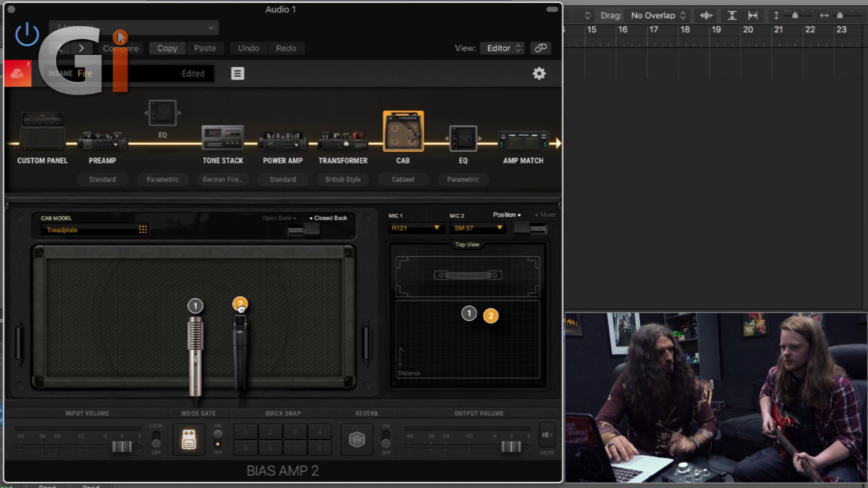
left_click_drag(240, 307, 220, 314)
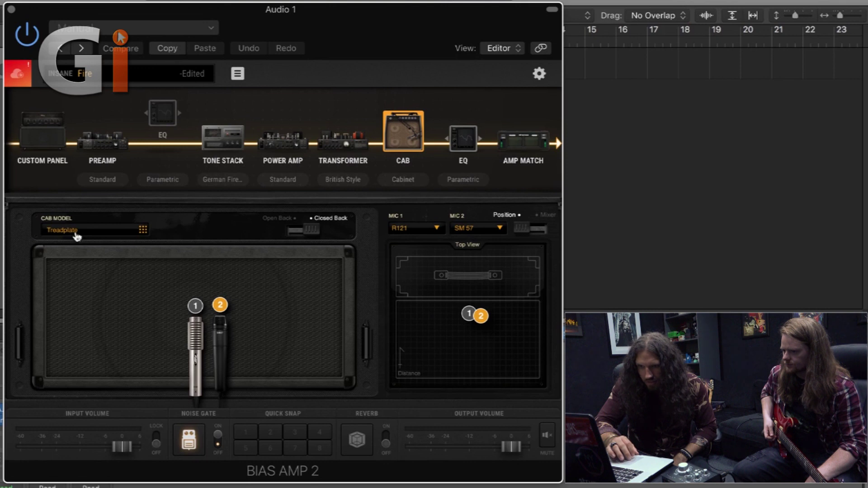
- Look through the 4 Speakers cabinet models available for the cab
left_click(91, 231)
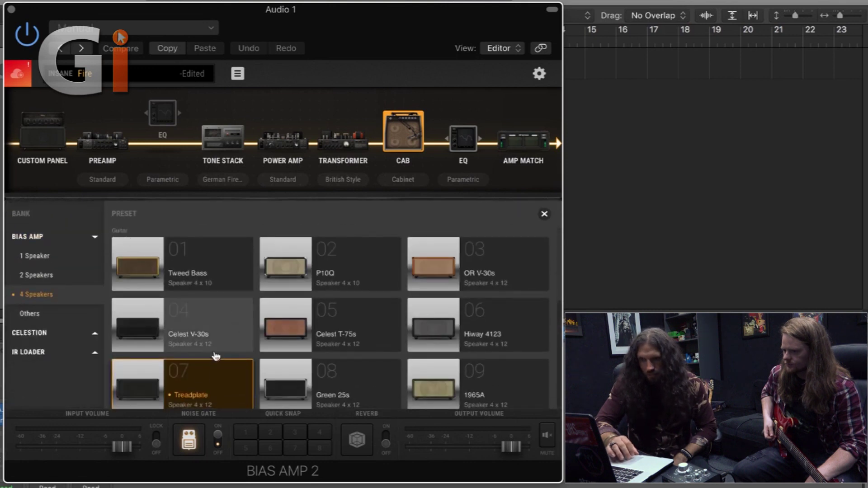
scroll(221, 381, "down", 2)
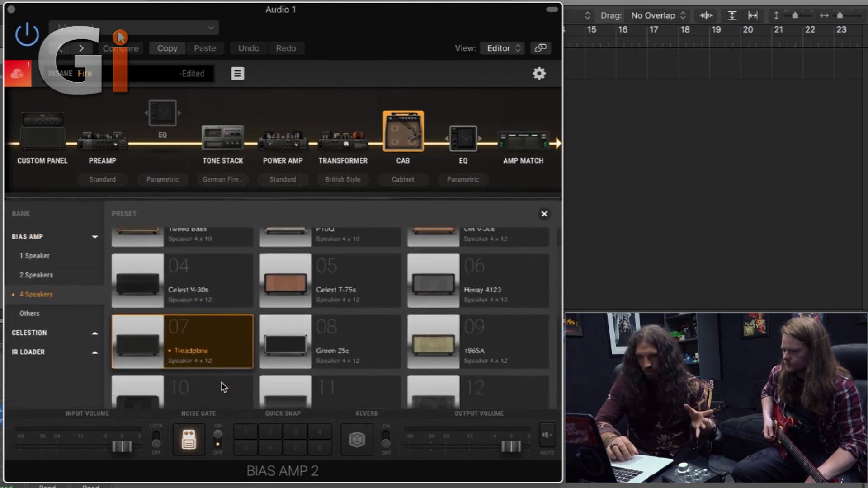
scroll(236, 342, "down", 5)
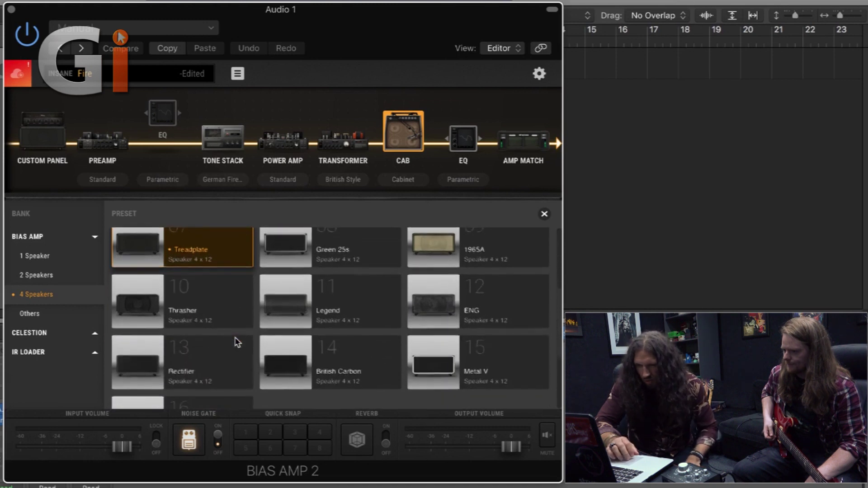
scroll(236, 342, "up", 7)
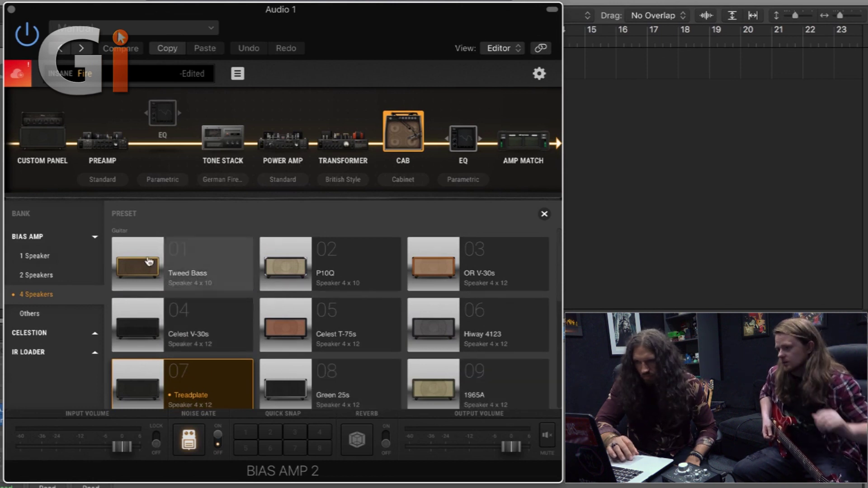
scroll(451, 293, "down", 5)
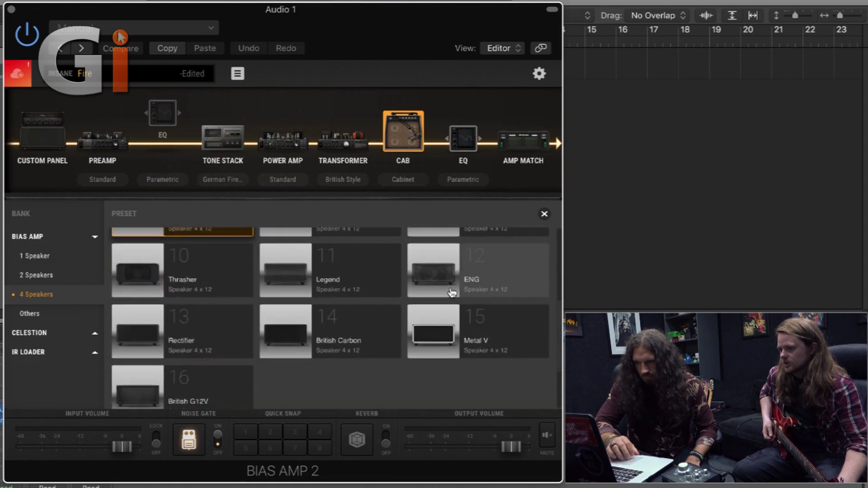
scroll(452, 290, "up", 1)
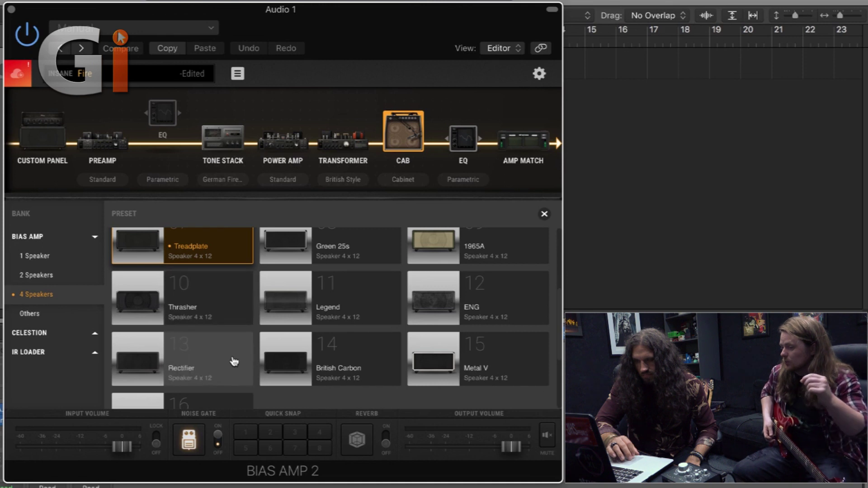
scroll(240, 367, "up", 1)
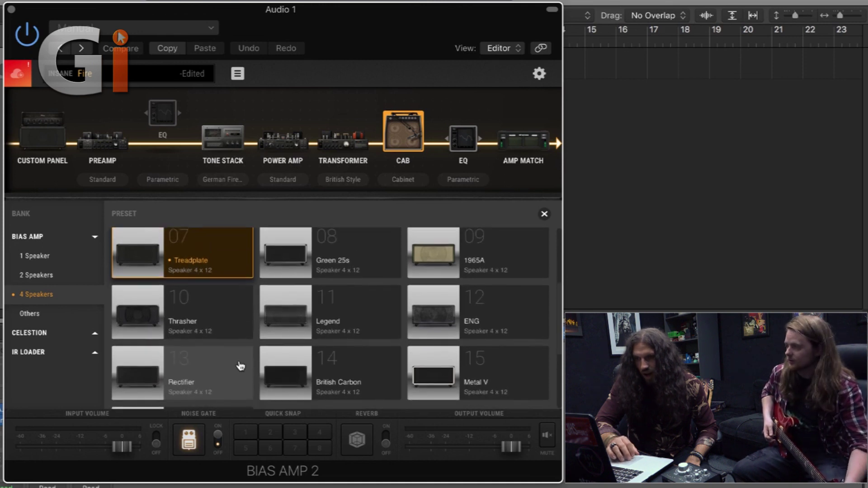
scroll(509, 360, "down", 3)
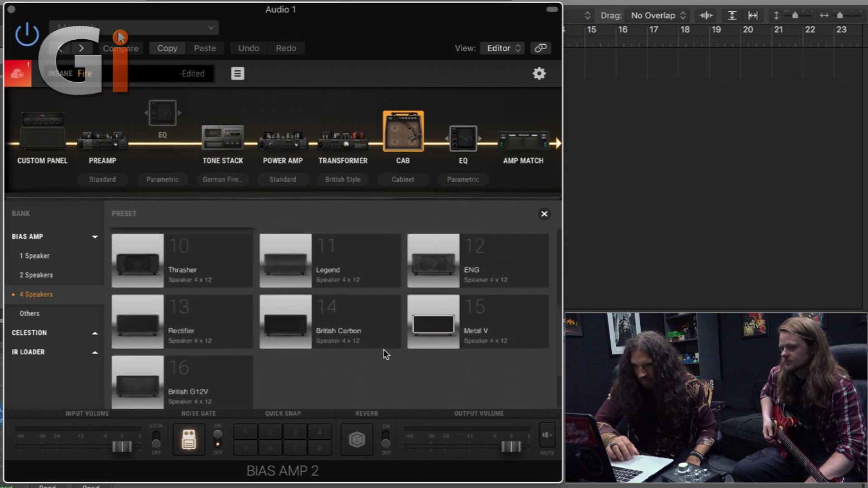
scroll(384, 349, "down", 2)
scroll(383, 355, "up", 10)
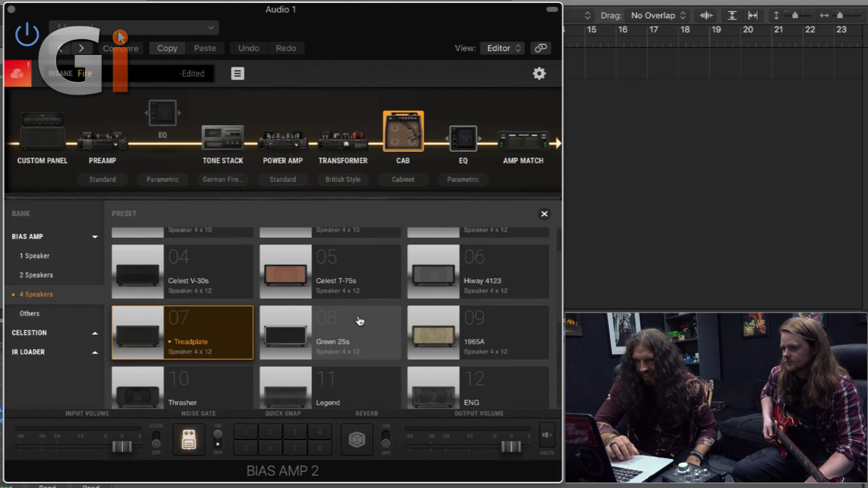
- Try the Celest V-30s 4 x 12 cabinet and switch the cab model to Legend
left_click(234, 282)
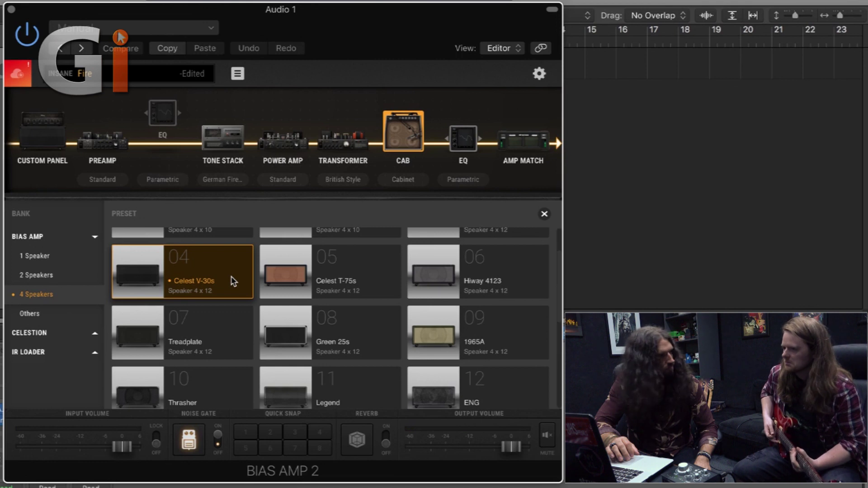
left_click(359, 387)
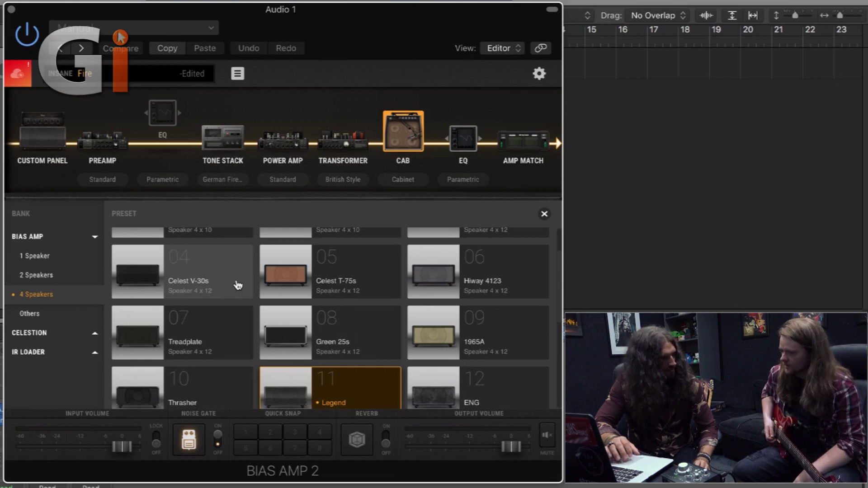
scroll(378, 389, "down", 1)
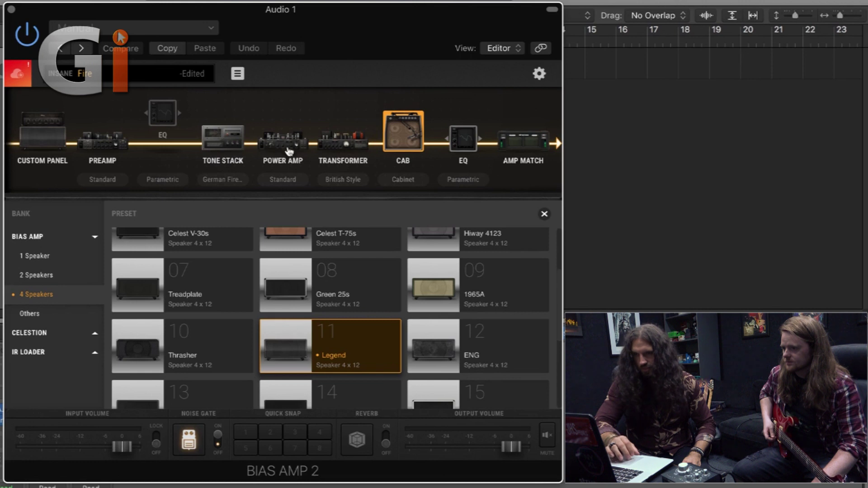
- Review the input stage tube options of the power amp without changing the tube
left_click(274, 151)
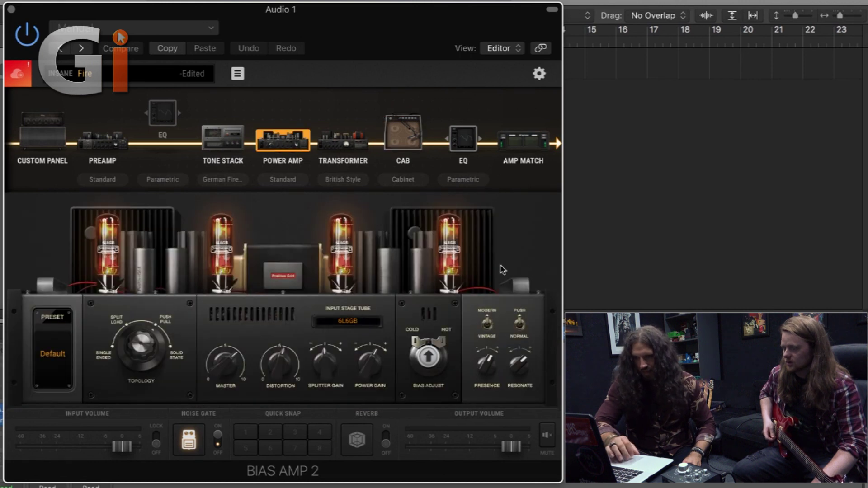
left_click(370, 325)
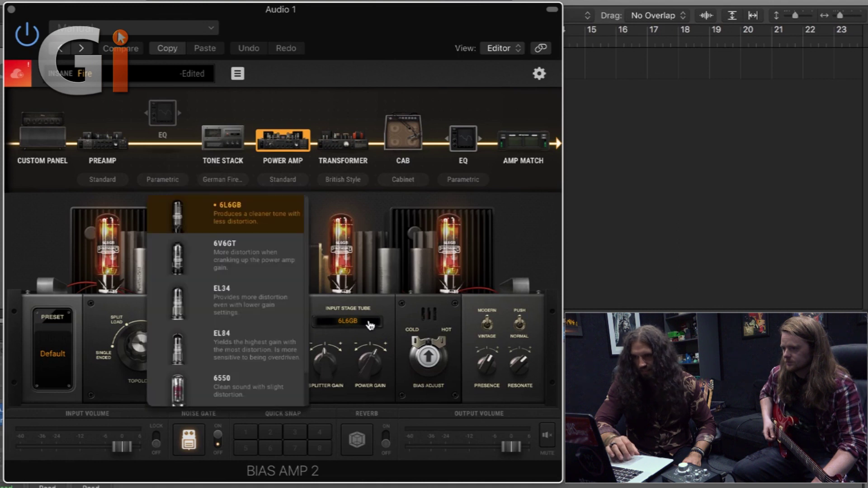
scroll(270, 375, "down", 2)
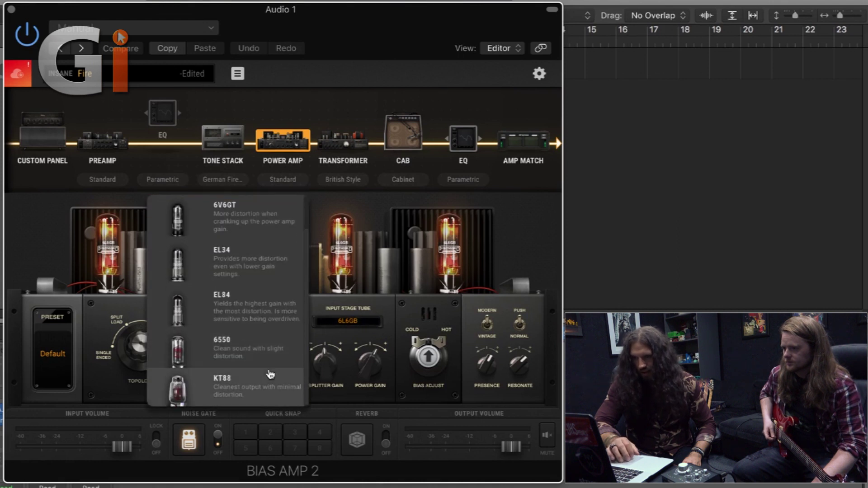
scroll(271, 374, "up", 1)
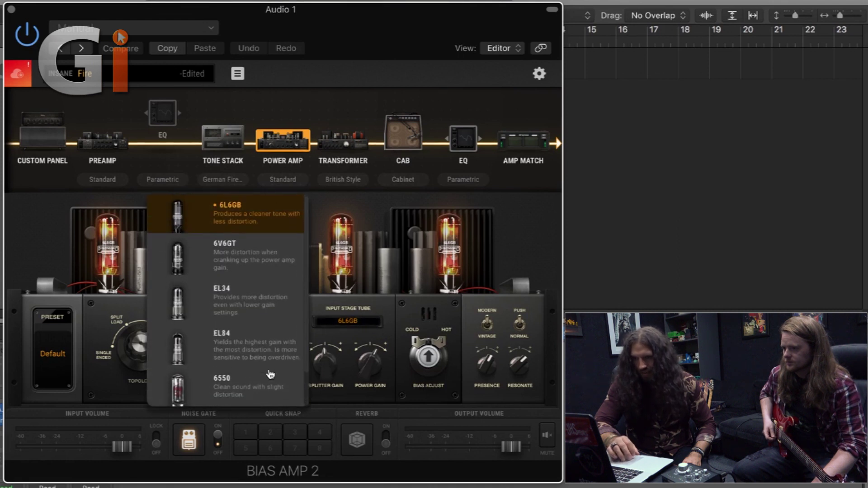
left_click(535, 227)
- Open the tone stack and look through the available topology models
left_click(226, 144)
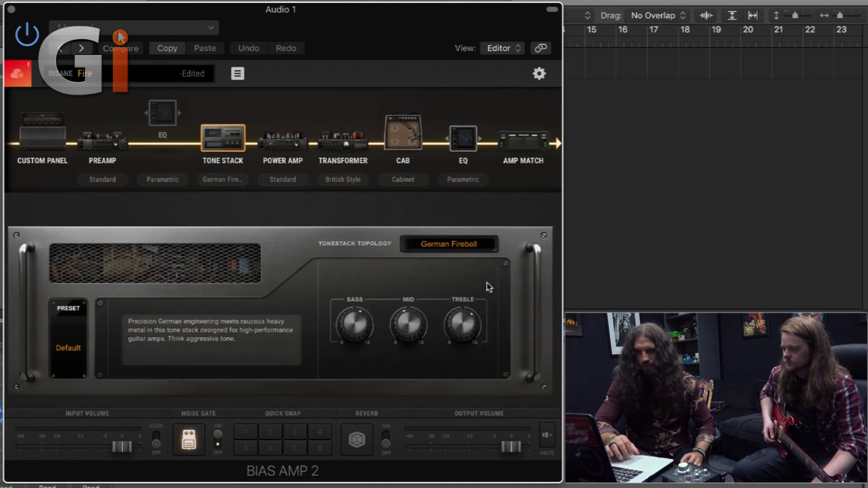
left_click(473, 248)
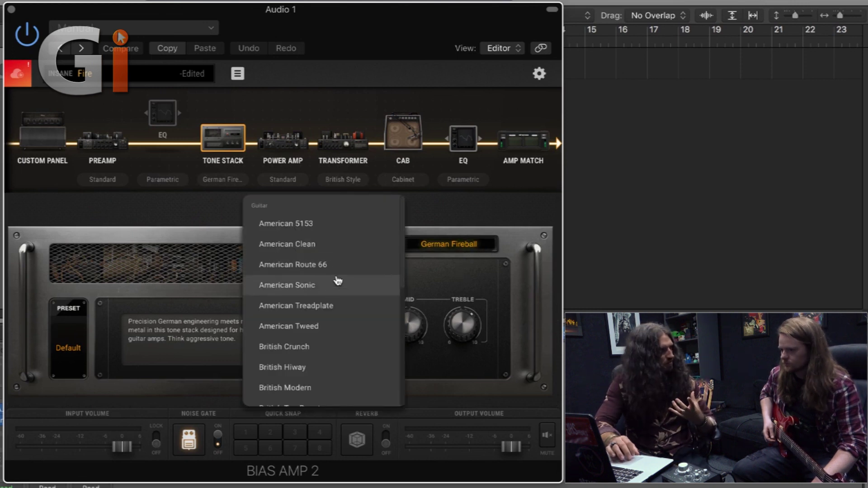
left_click(480, 280)
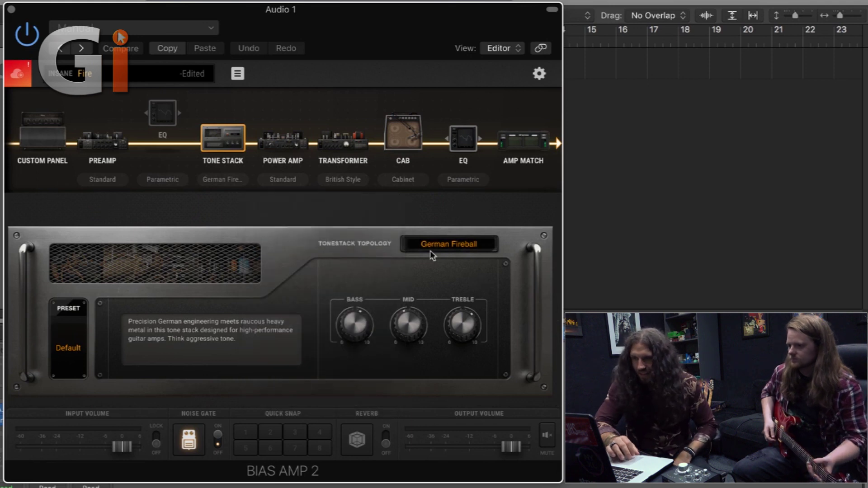
left_click(454, 246)
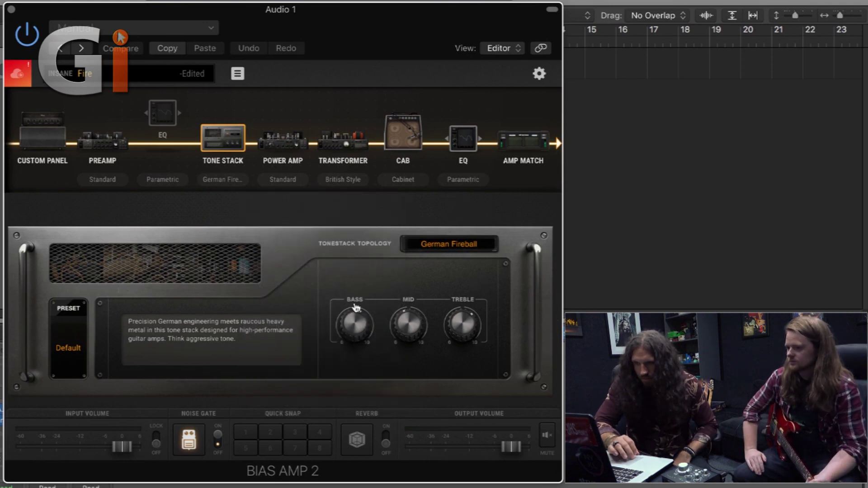
- Try the British Crunch tone stack topology and settle on British Modern
left_click(449, 244)
scroll(324, 358, "down", 2)
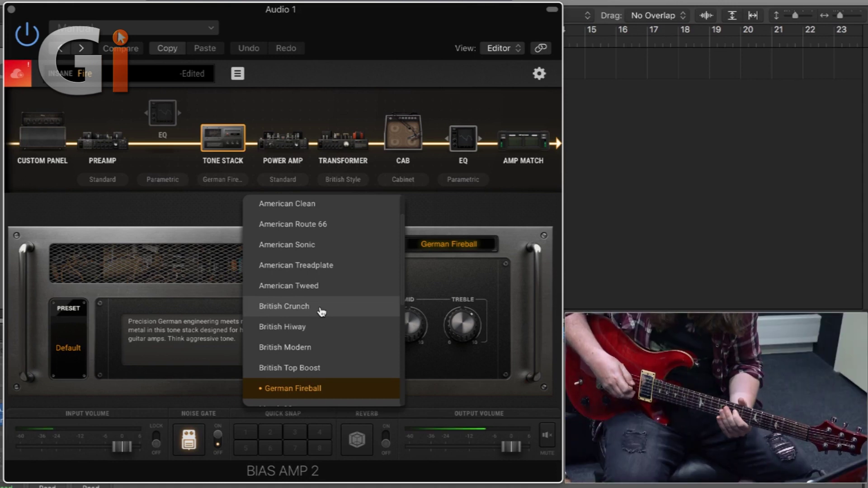
left_click(321, 312)
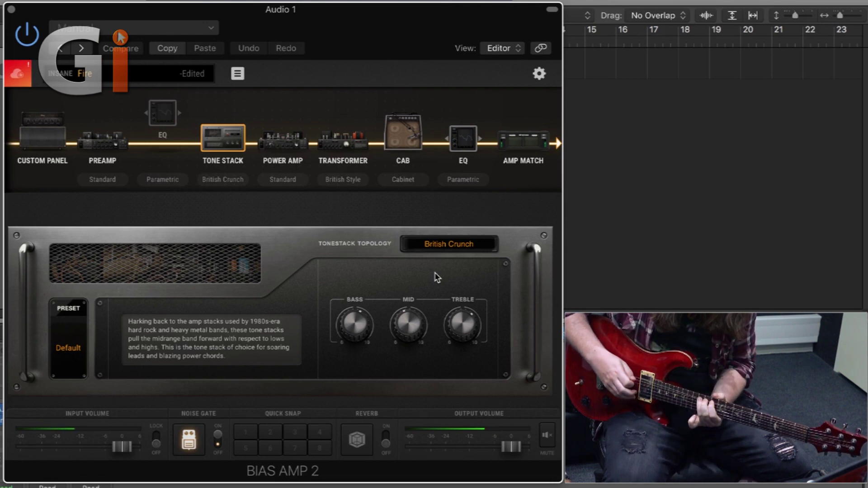
left_click(479, 245)
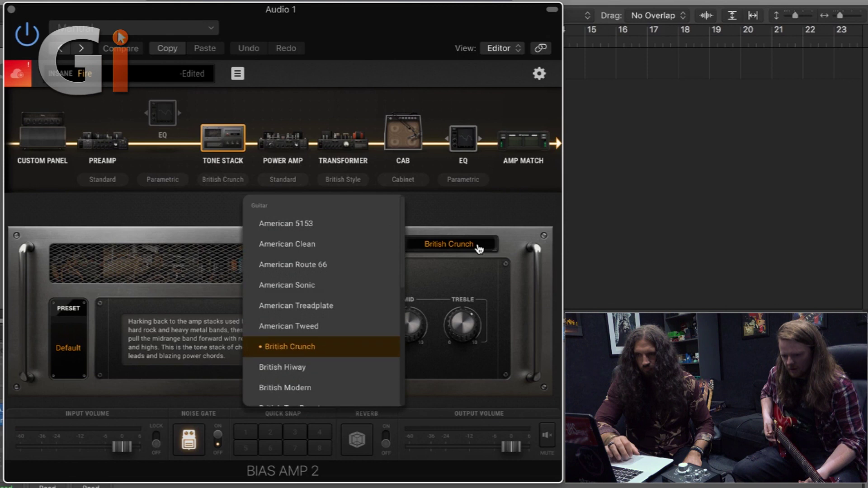
left_click(319, 392)
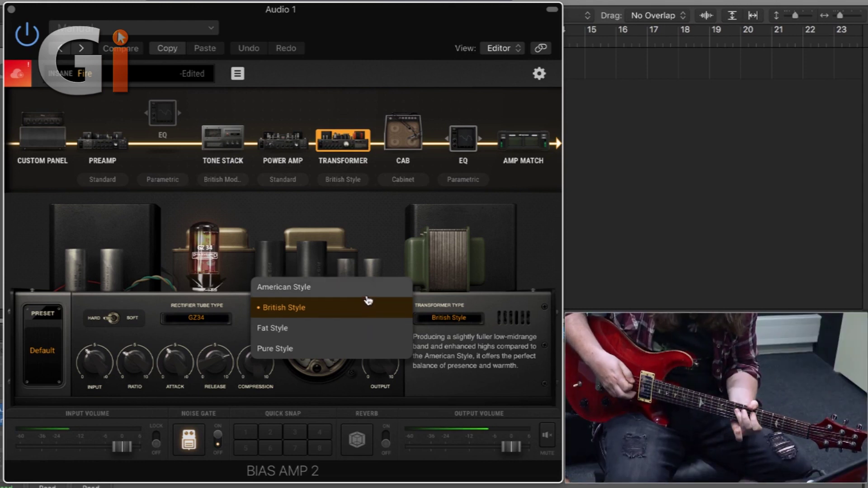
- Try the American, Fat and Pure Style transformer types and return the transformer to British Style
left_click(364, 292)
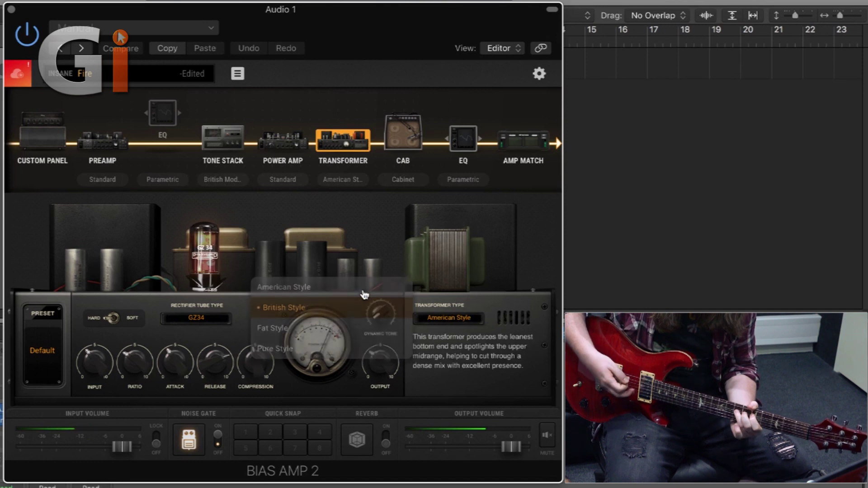
left_click(471, 323)
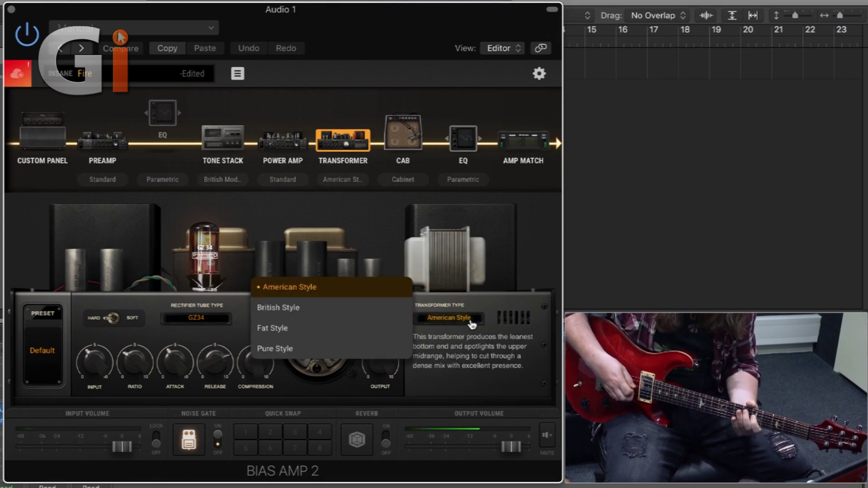
left_click(369, 336)
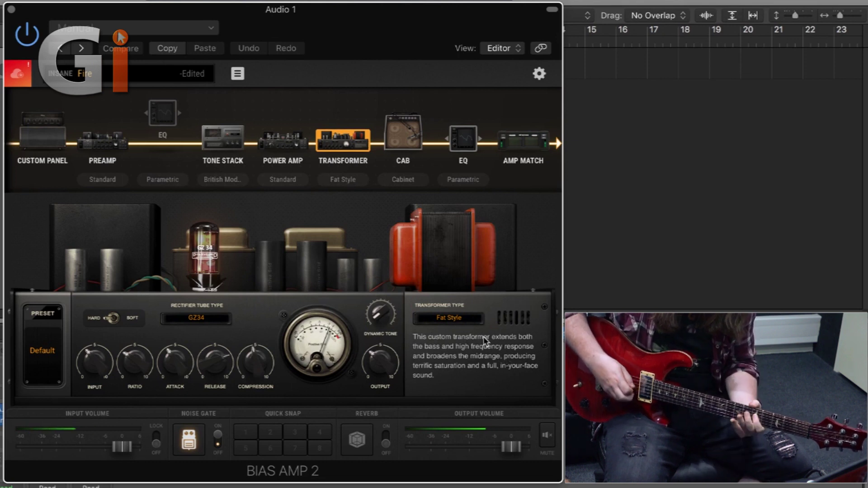
left_click(468, 322)
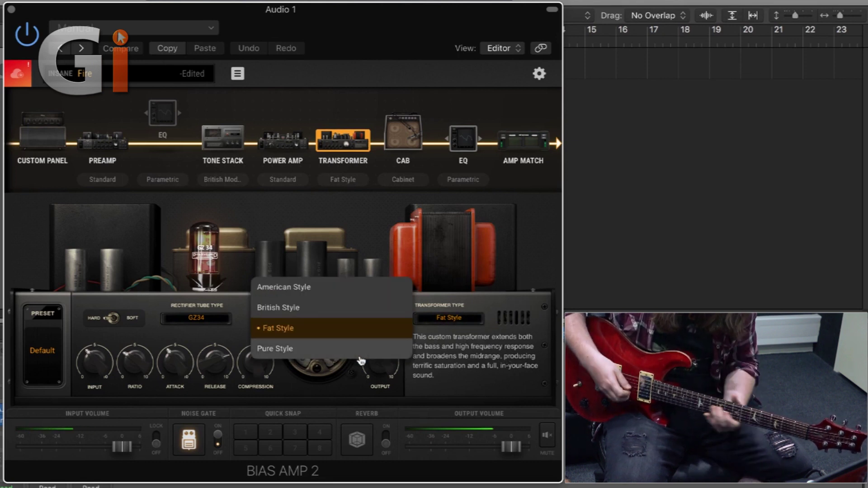
left_click(374, 357)
left_click(450, 318)
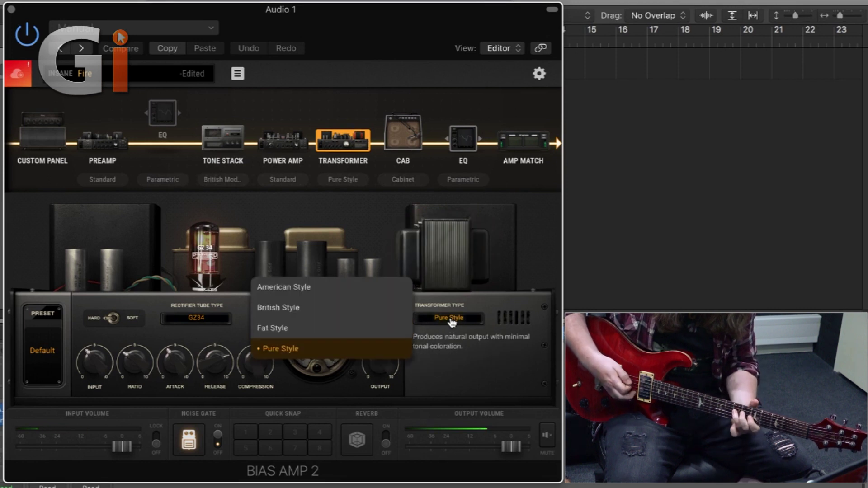
left_click(369, 328)
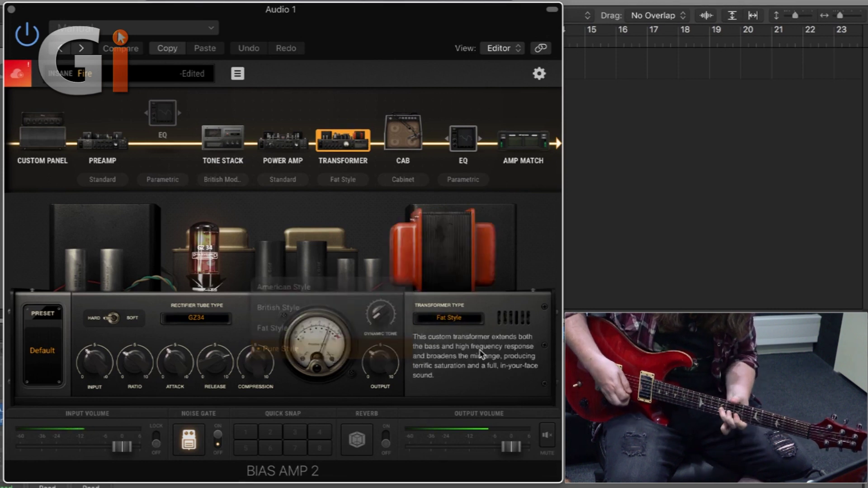
left_click(472, 322)
left_click(391, 317)
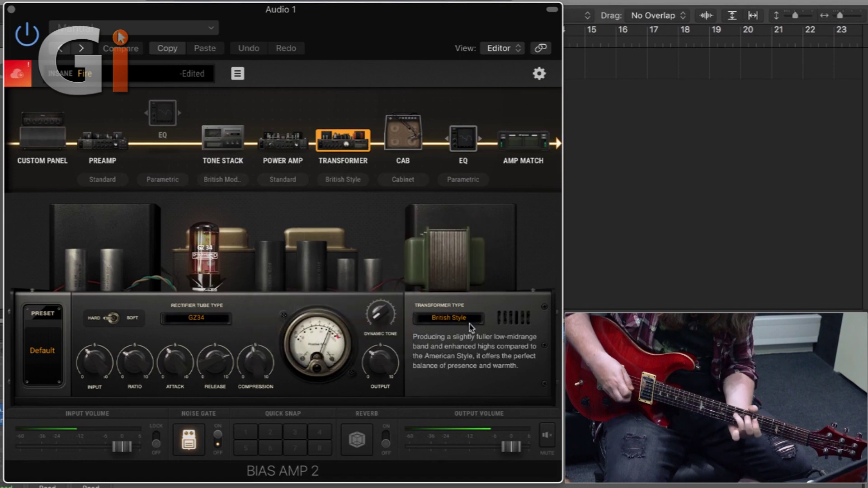
- Compare the Fat and American Style transformer types and set the transformer to Fat Style
left_click(450, 319)
left_click(362, 331)
left_click(467, 322)
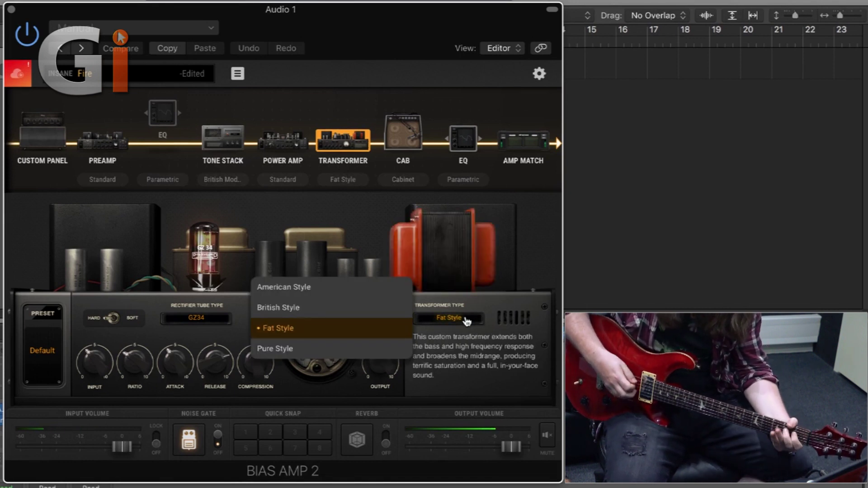
left_click(370, 297)
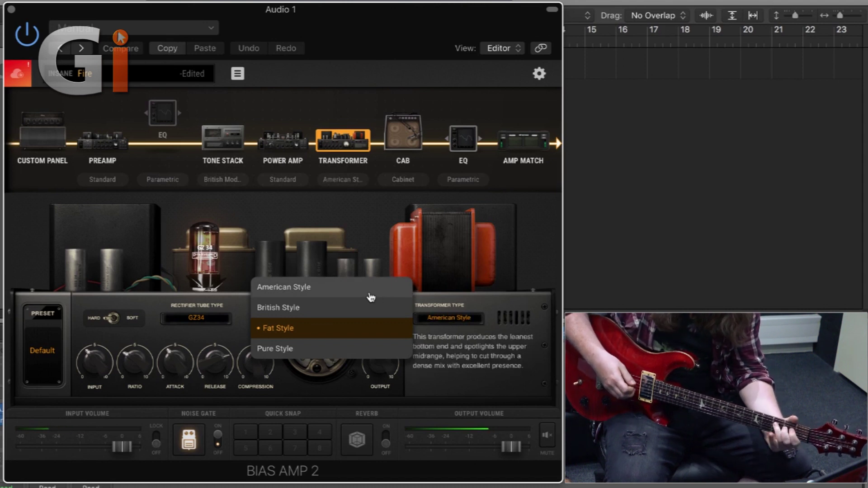
left_click(460, 319)
left_click(371, 330)
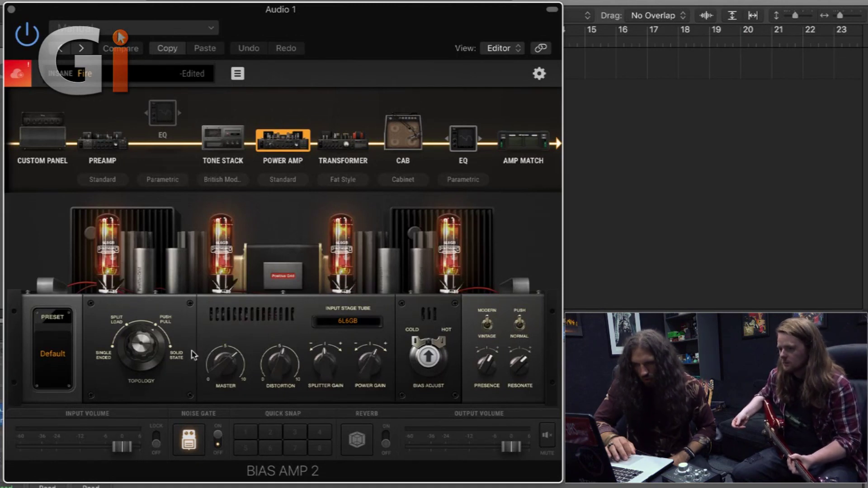
- Try the 6V6GT input stage tube in the power amp and return to 6L6GB
left_click(347, 321)
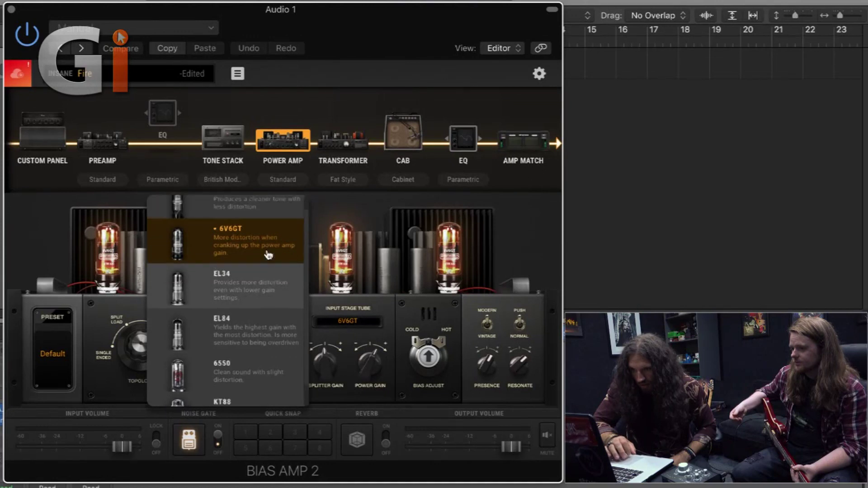
scroll(267, 252, "up", 2)
left_click(267, 215)
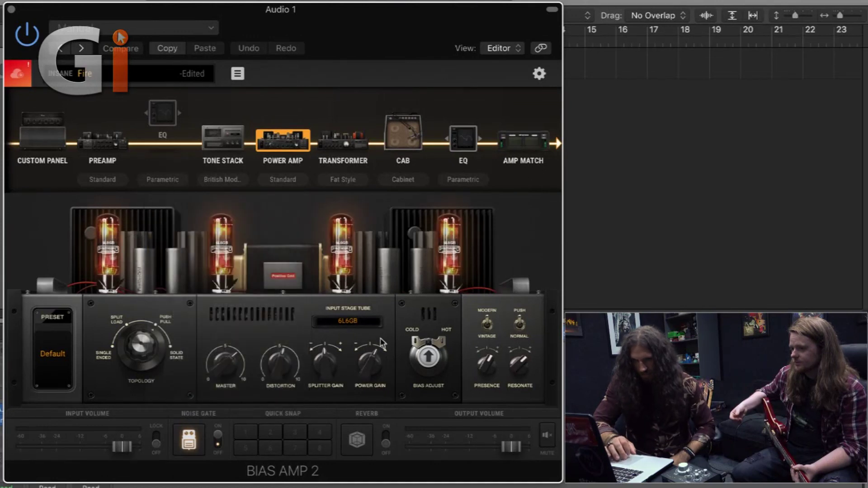
- Switch the power amp's input stage tube to 6V6GT and raise the output volume to about 0 dB
left_click(362, 324)
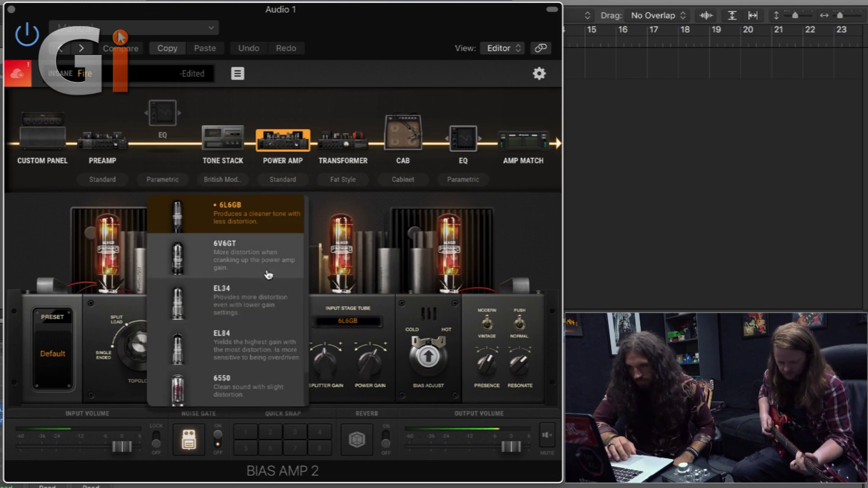
left_click(268, 309)
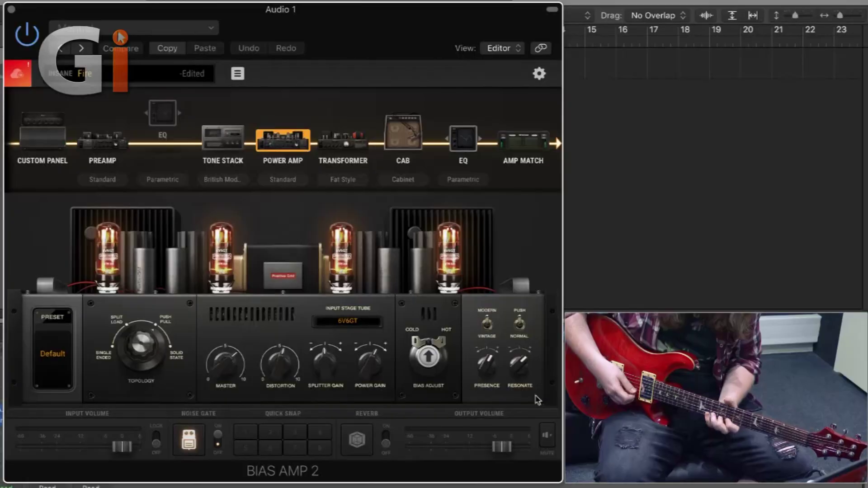
mouse_move(501, 449)
left_mouse_down()
mouse_move(520, 450)
mouse_move(508, 450)
left_mouse_up()
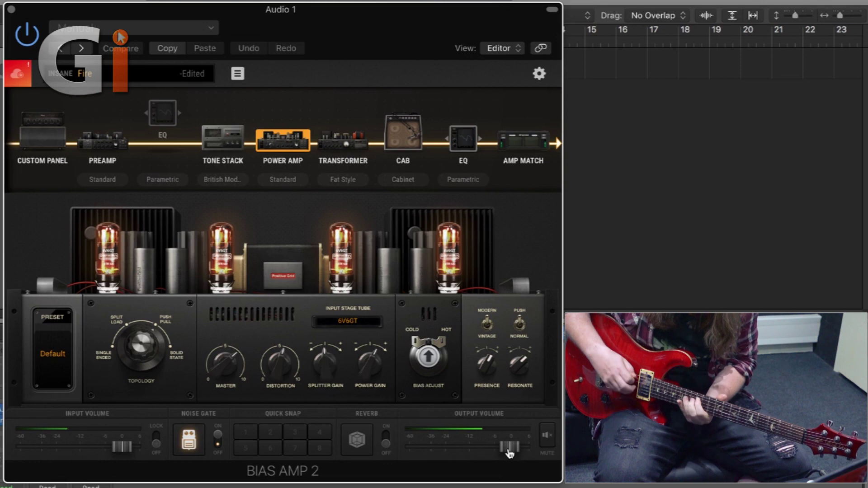
left_click_drag(515, 454, 518, 452)
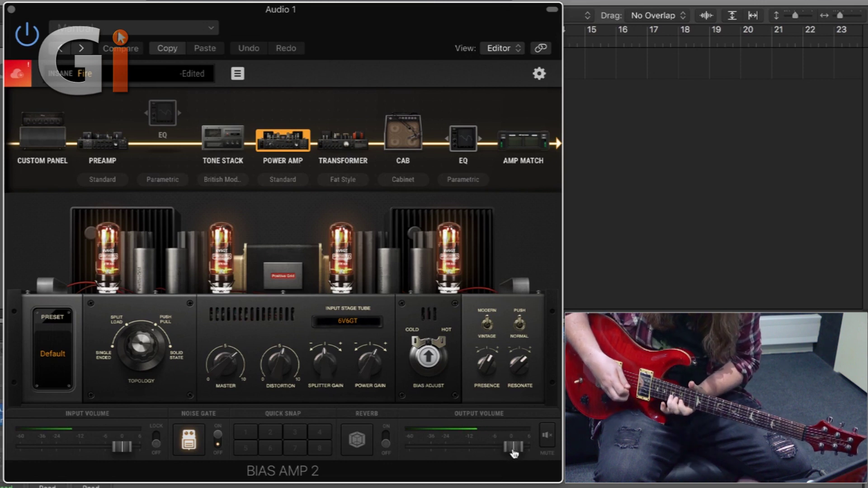
- Set the power amp's input stage tube to 6L6GB and lower the output volume slightly below 0 dB
left_click(348, 321)
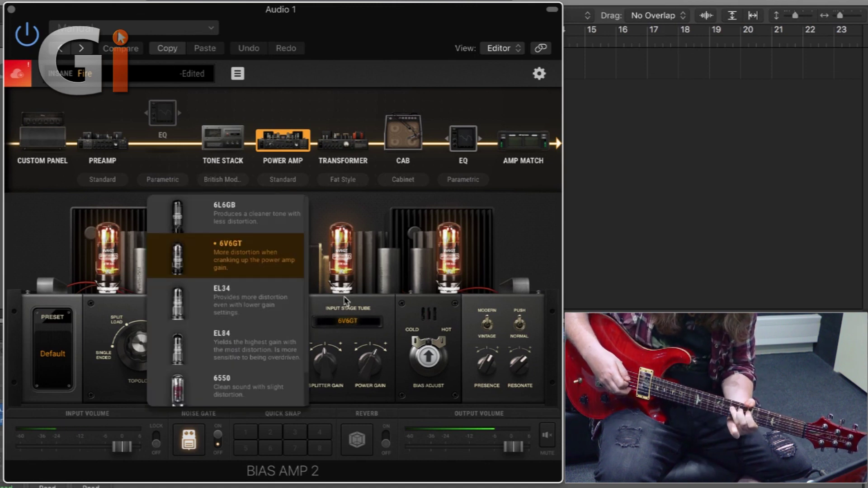
left_click(244, 226)
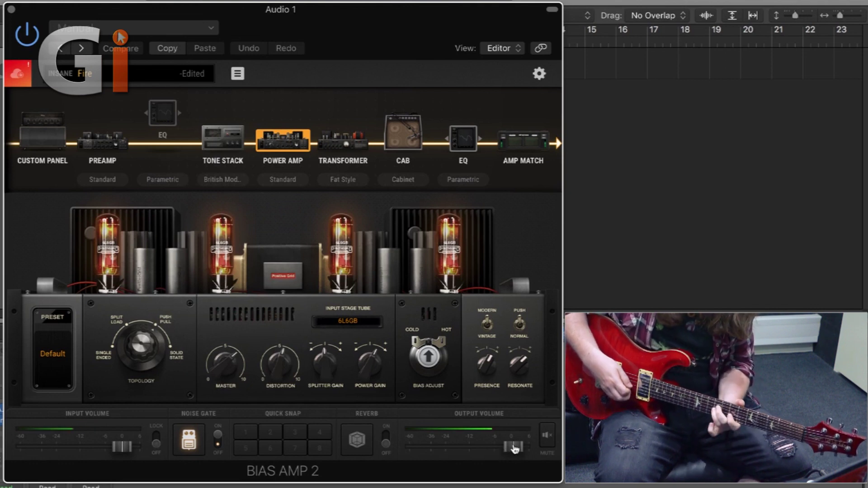
left_click_drag(505, 449, 505, 449)
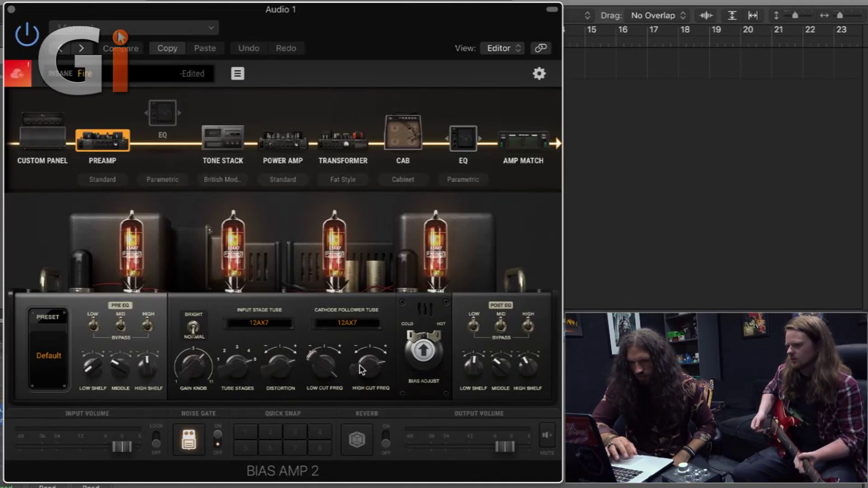
- Adjust the preamp's high cut frequency and reshape its post EQ, turning the low shelf down
mouse_move(361, 370)
left_mouse_down()
mouse_move(365, 381)
mouse_move(353, 364)
left_mouse_up()
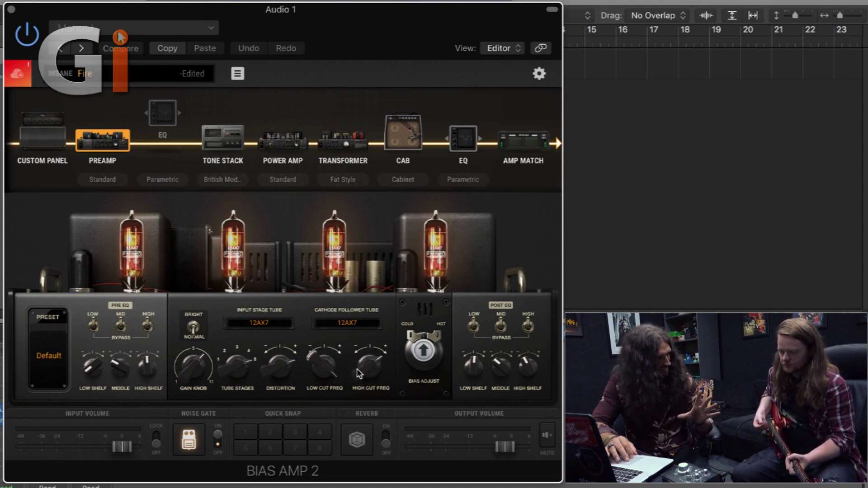
left_click_drag(361, 377, 386, 403)
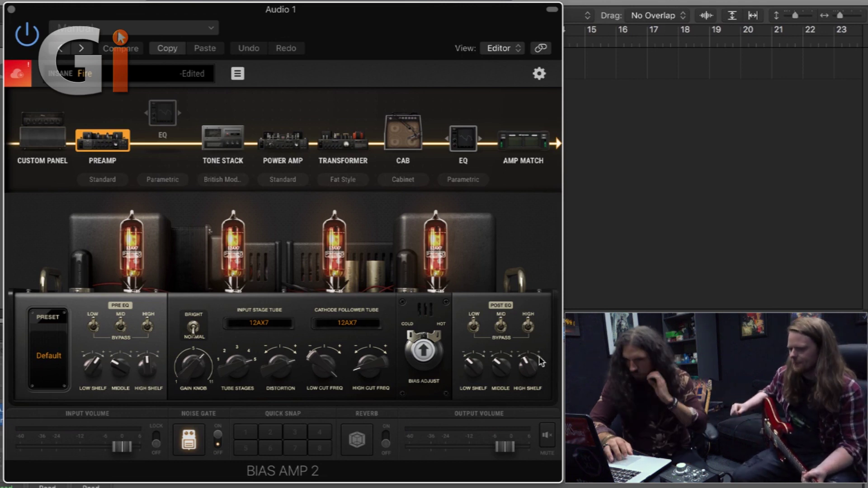
left_click_drag(535, 374, 473, 373)
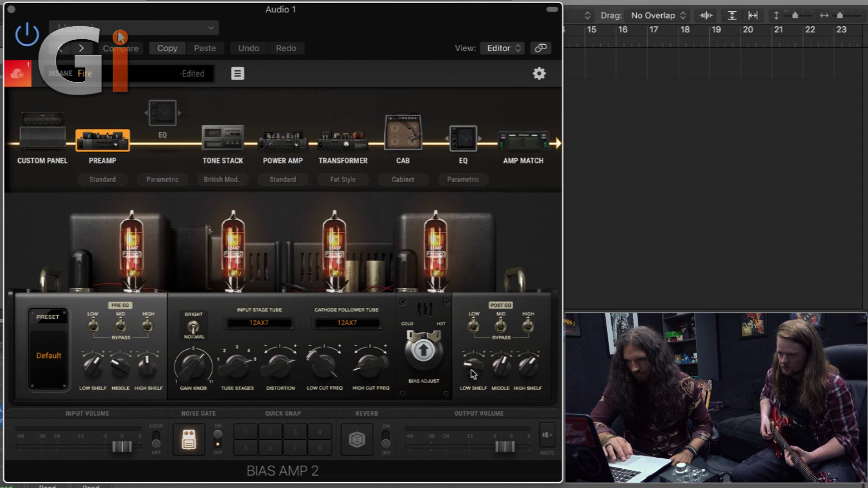